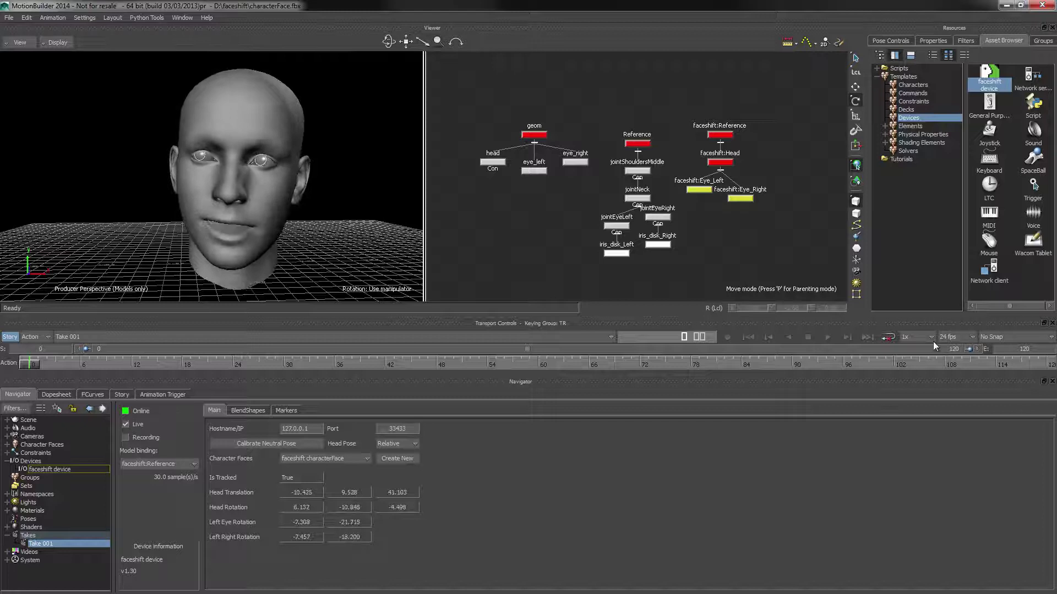
# Step: Set the transport frame rate to 30 fps and enable Recording on the faceshift device
pyautogui.click(957, 336)
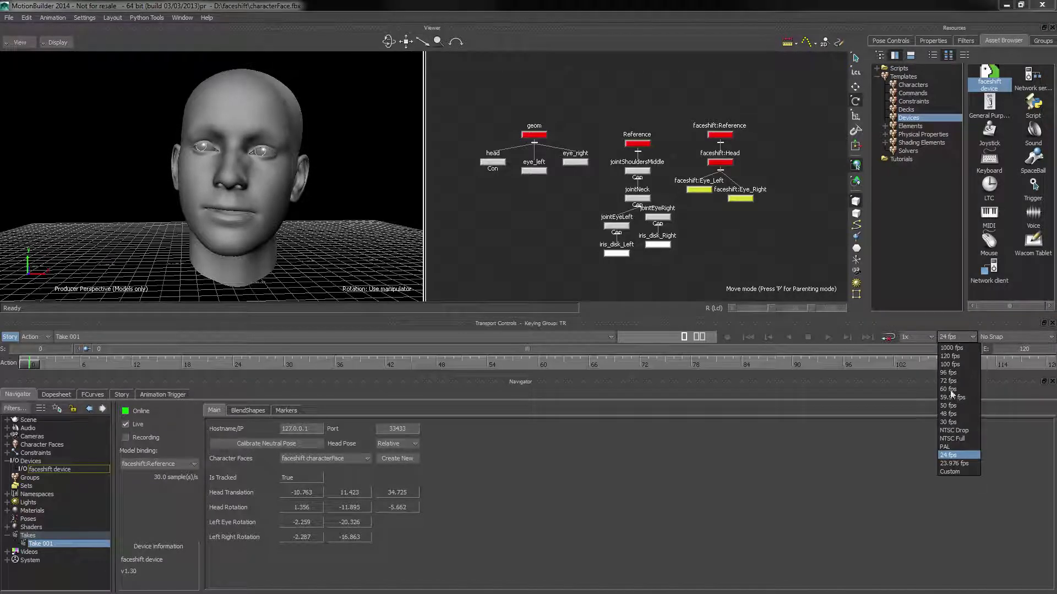
pyautogui.click(949, 423)
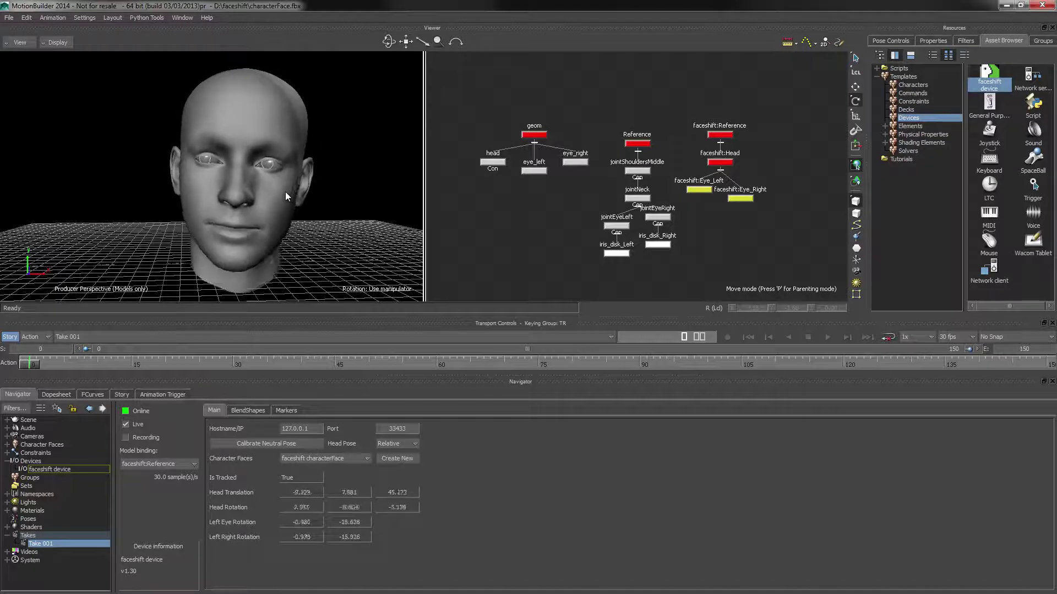
pyautogui.click(55, 468)
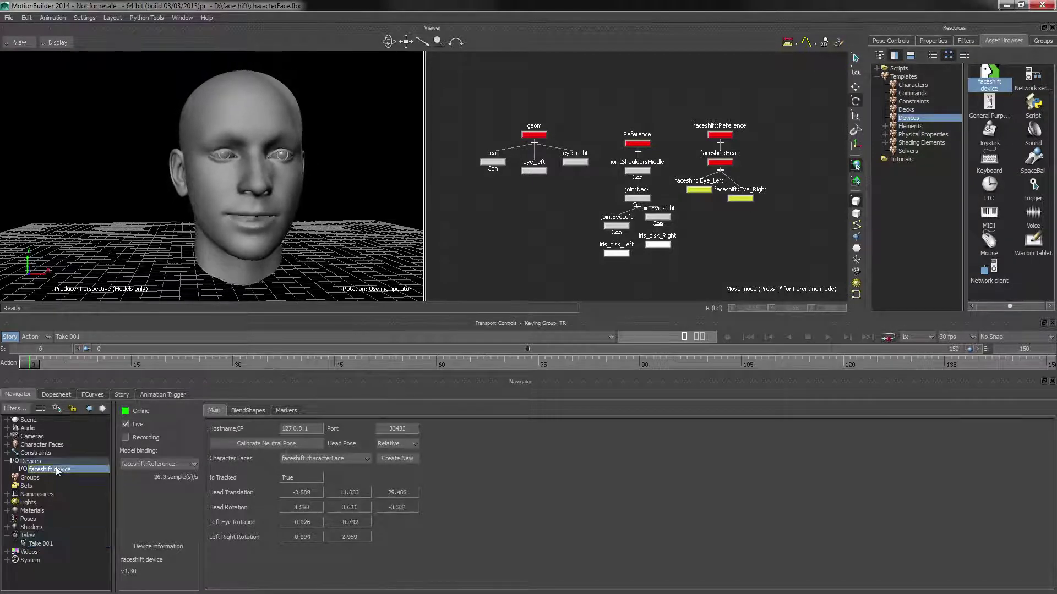
pyautogui.click(131, 438)
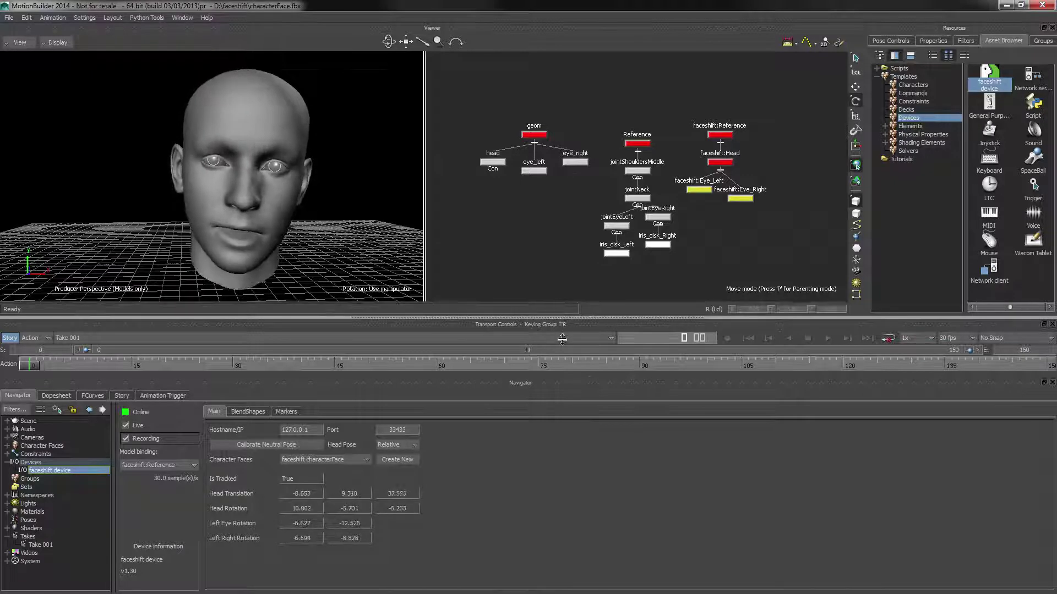
pyautogui.moveTo(604, 314); pyautogui.dragTo(603, 335)
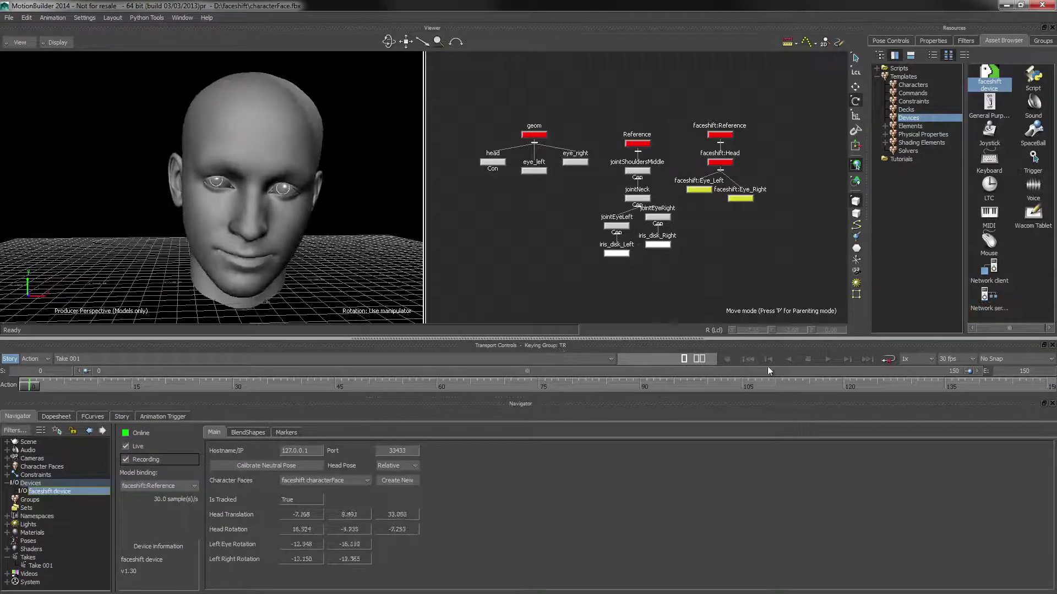
# Step: Record a live facial performance from the faceshift device into Take 001, overwriting the take
pyautogui.click(728, 359)
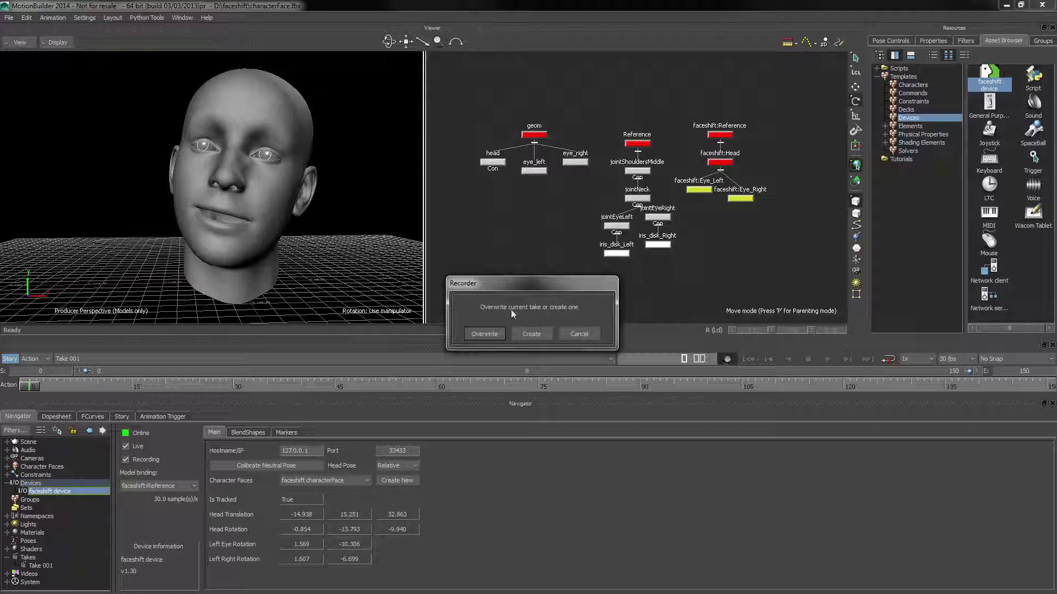
pyautogui.click(484, 335)
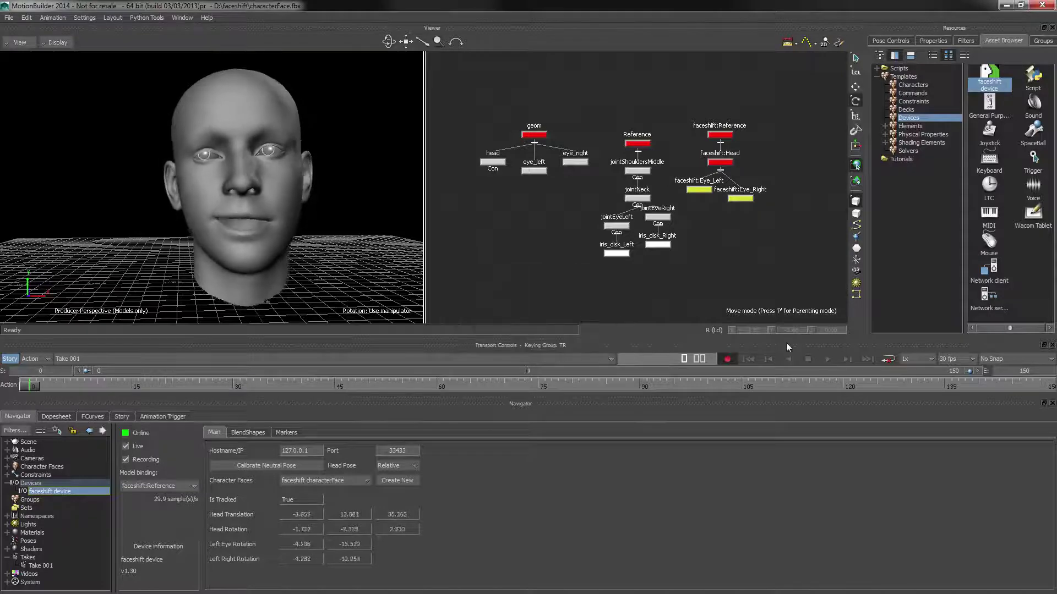
pyautogui.click(827, 358)
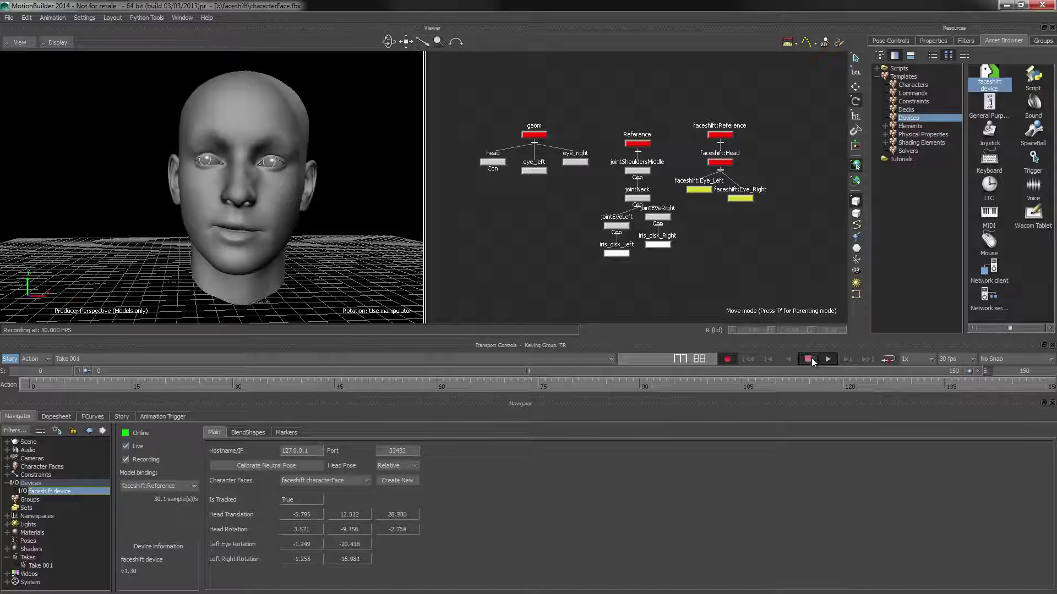
pyautogui.click(809, 359)
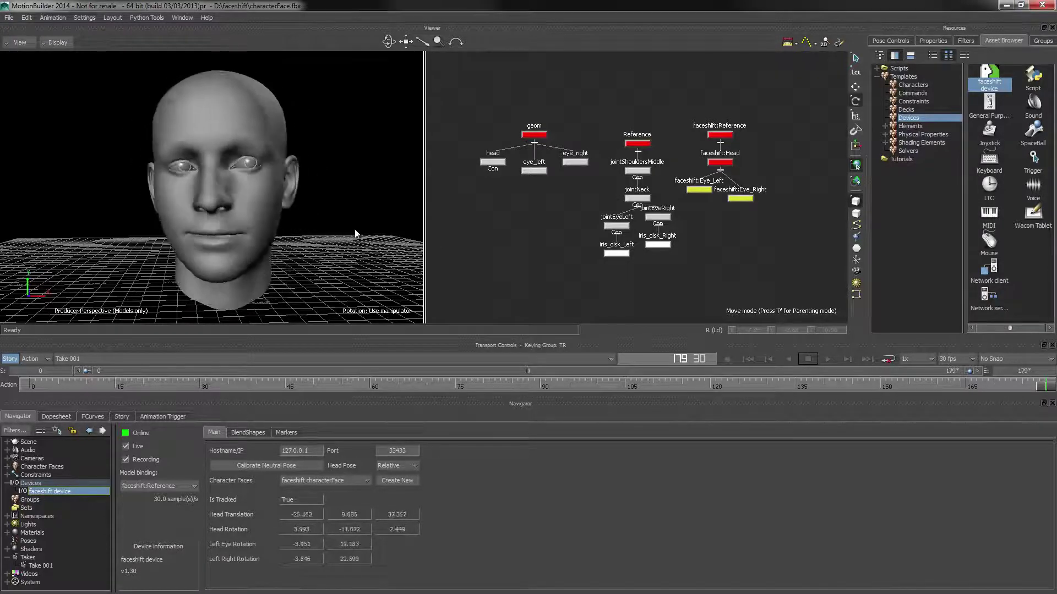
# Step: Turn off the faceshift device's Live mode and play Take 001 back from its first frame
pyautogui.click(126, 447)
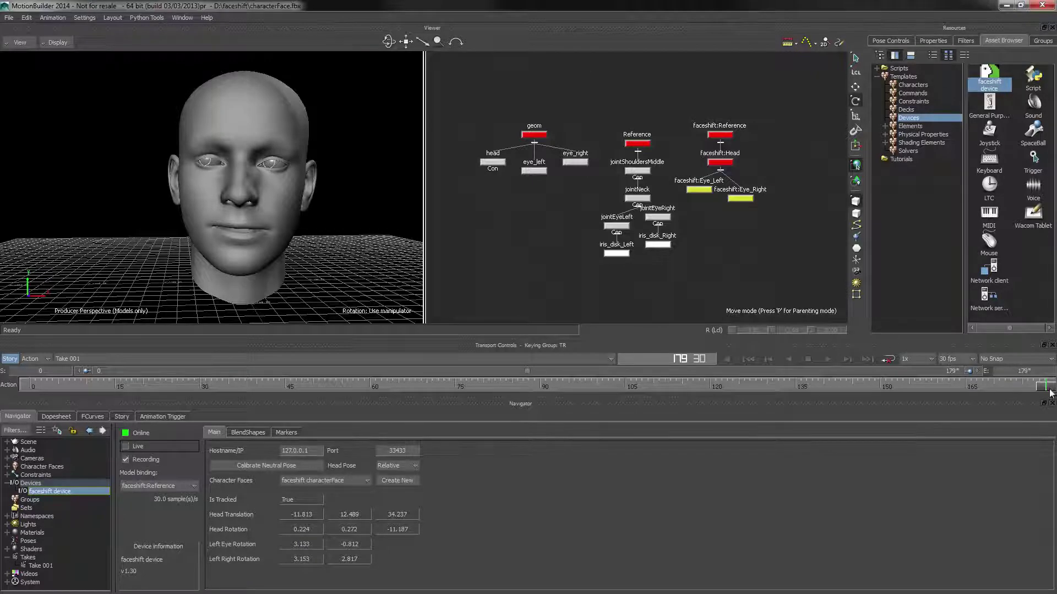
pyautogui.moveTo(1049, 390); pyautogui.dragTo(342, 360)
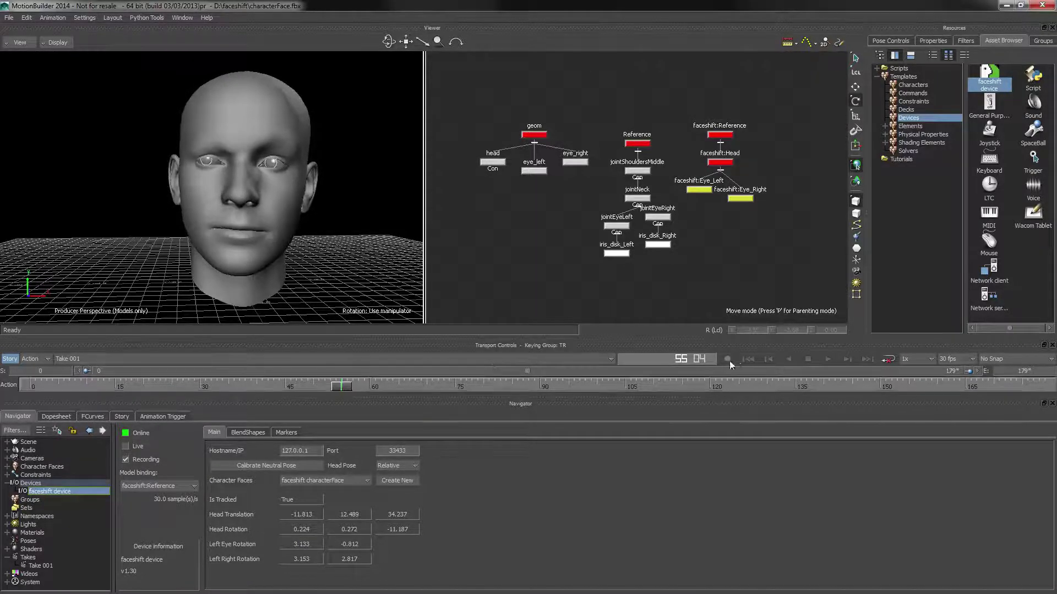
pyautogui.click(748, 359)
pyautogui.click(828, 359)
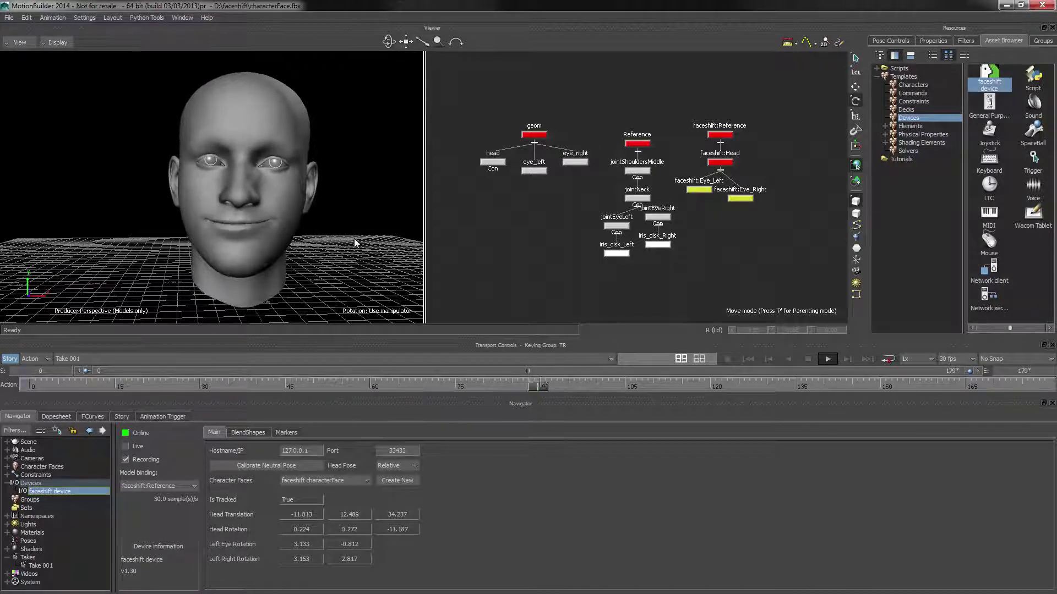
pyautogui.click(807, 359)
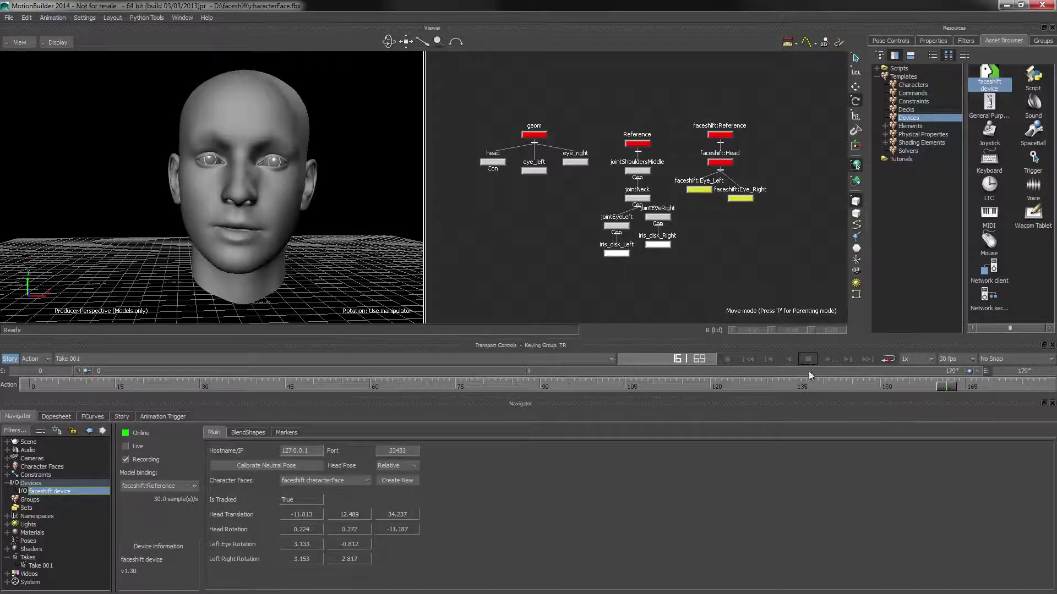
# Step: Turn the device's Live mode back on and create Take 002 without copying the current take's data
pyautogui.click(130, 447)
pyautogui.click(82, 359)
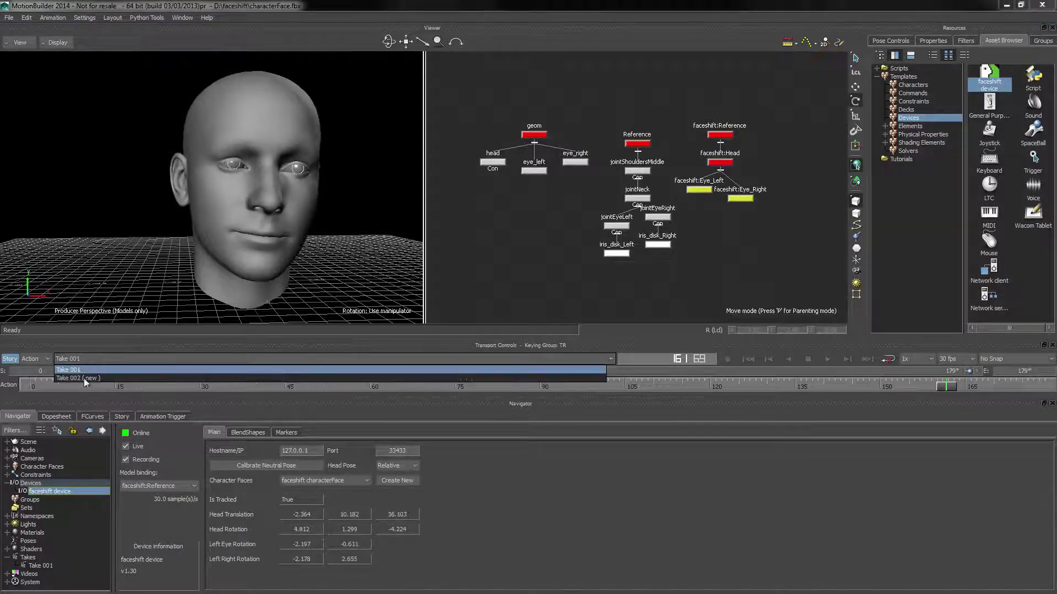
pyautogui.click(84, 378)
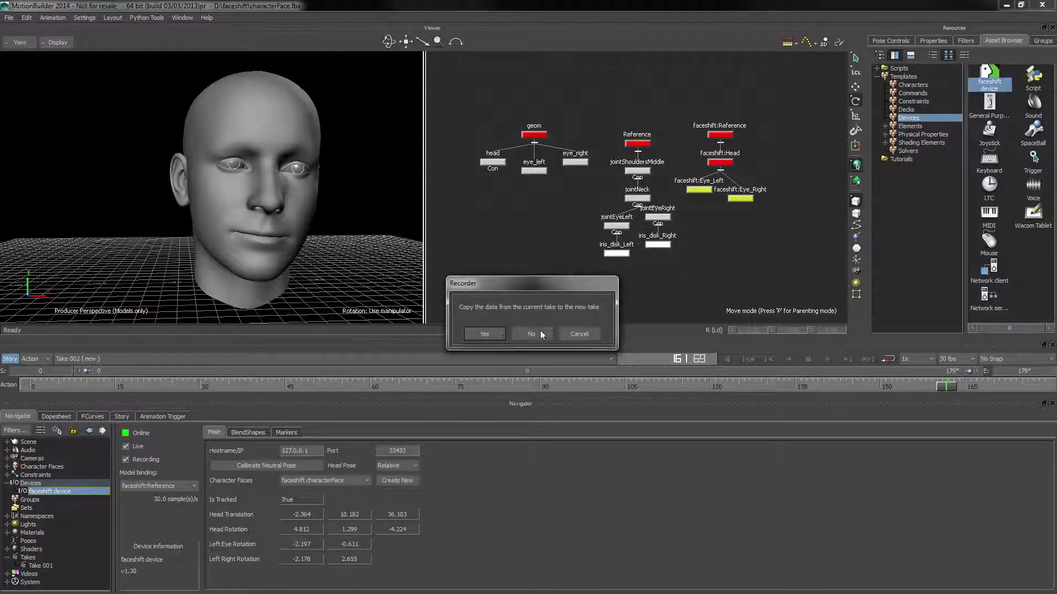
pyautogui.click(532, 335)
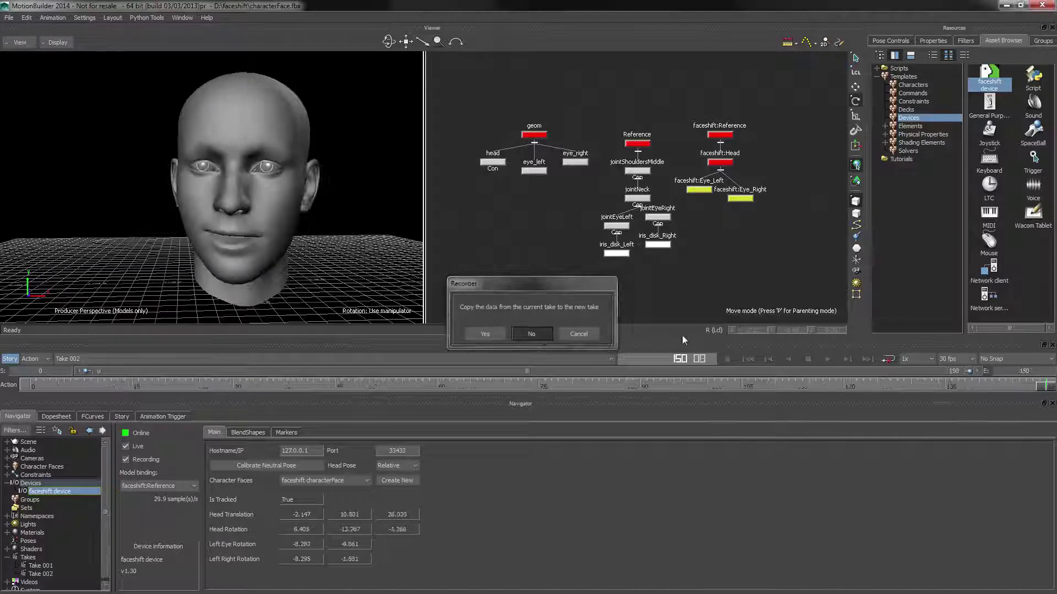
# Step: Record a live facial performance into Take 002 from the first frame, overwriting the take
pyautogui.click(749, 359)
pyautogui.click(728, 359)
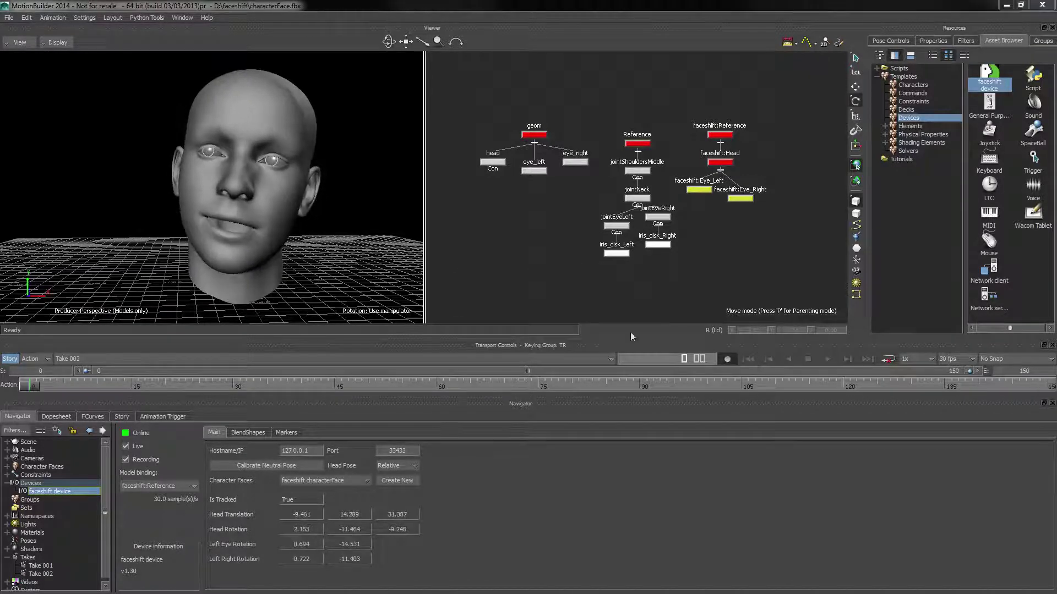
pyautogui.click(497, 331)
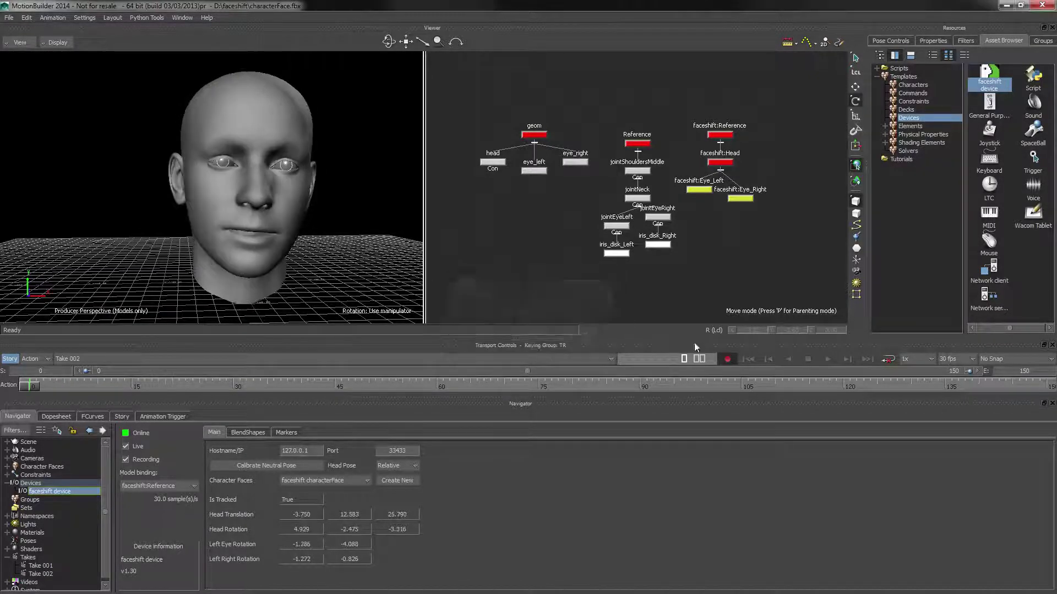
pyautogui.click(824, 359)
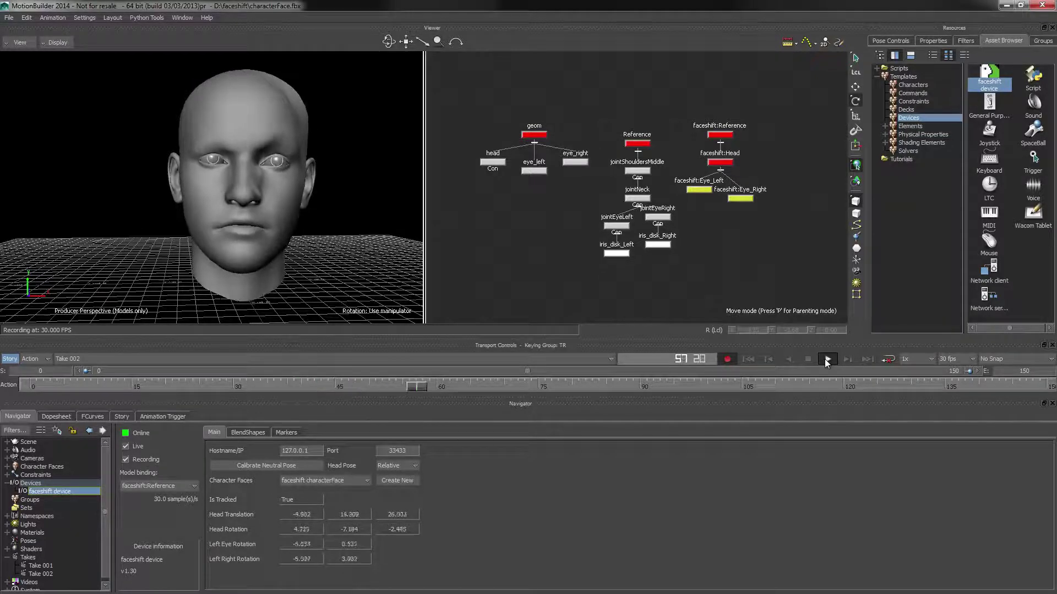
pyautogui.click(805, 360)
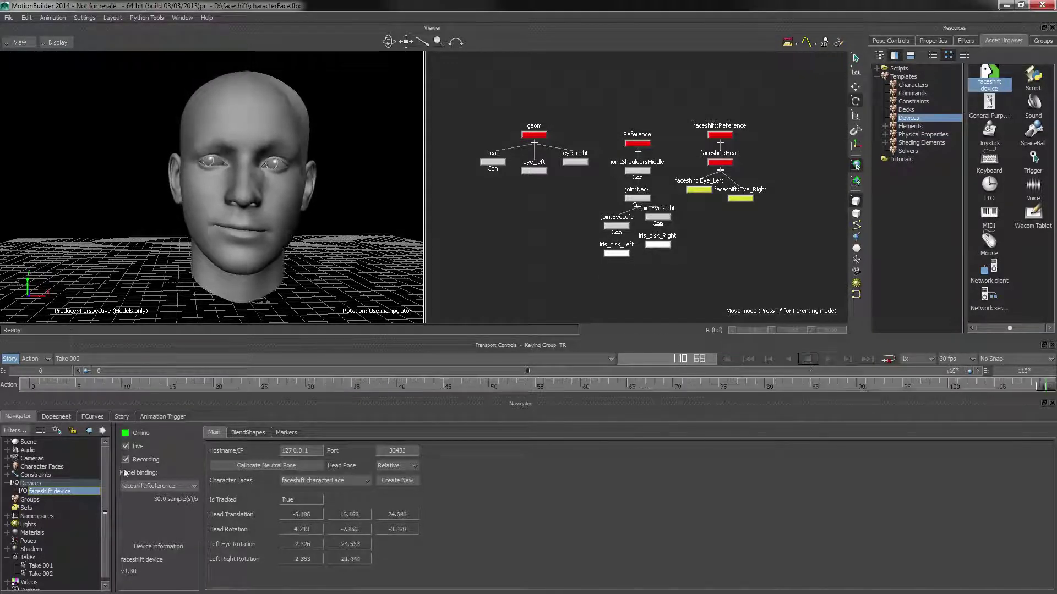
# Step: Turn off the device's Live mode, scrub through the recorded Take 002 and return to its first frame
pyautogui.moveTo(1031, 393); pyautogui.dragTo(563, 393)
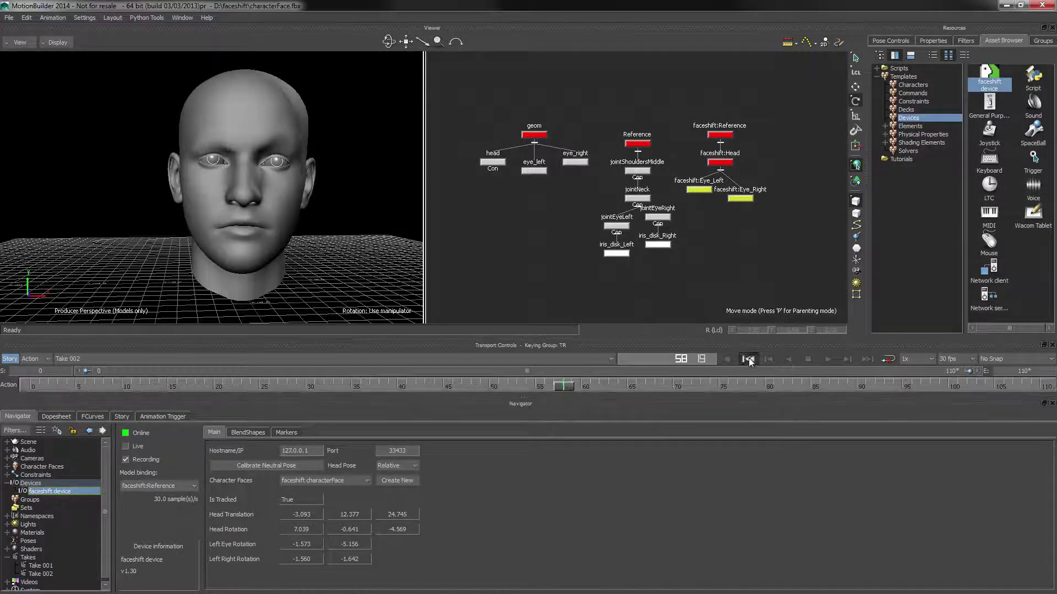
pyautogui.click(749, 358)
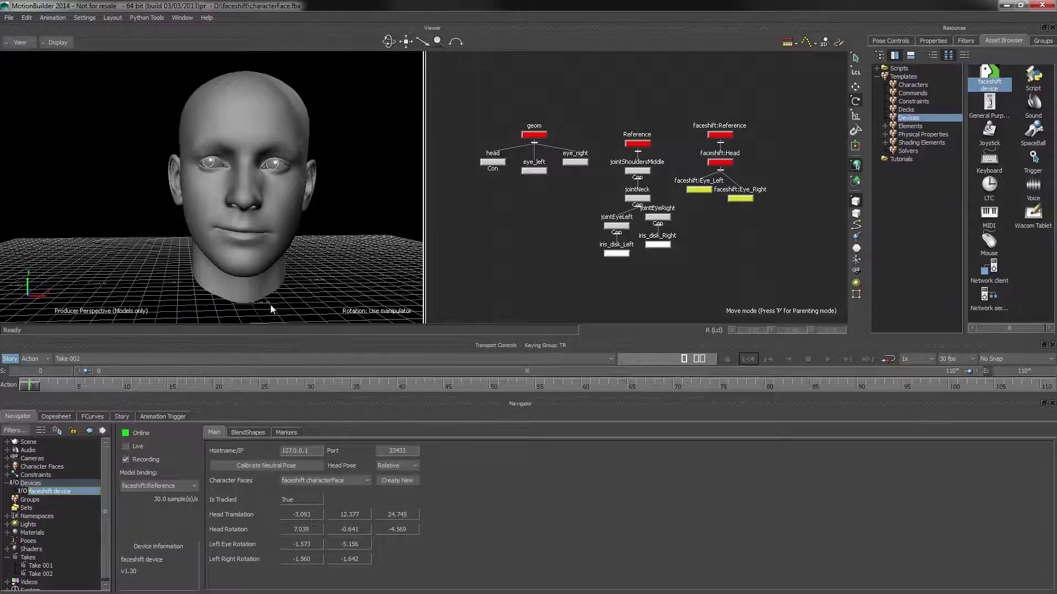
pyautogui.moveTo(34, 385); pyautogui.dragTo(1, 377)
pyautogui.keyDown('ctrl'); pyautogui.keyDown('shift'); pyautogui.moveTo(238, 210); pyautogui.dragTo(263, 206); pyautogui.keyUp('shift'); pyautogui.keyUp('ctrl')
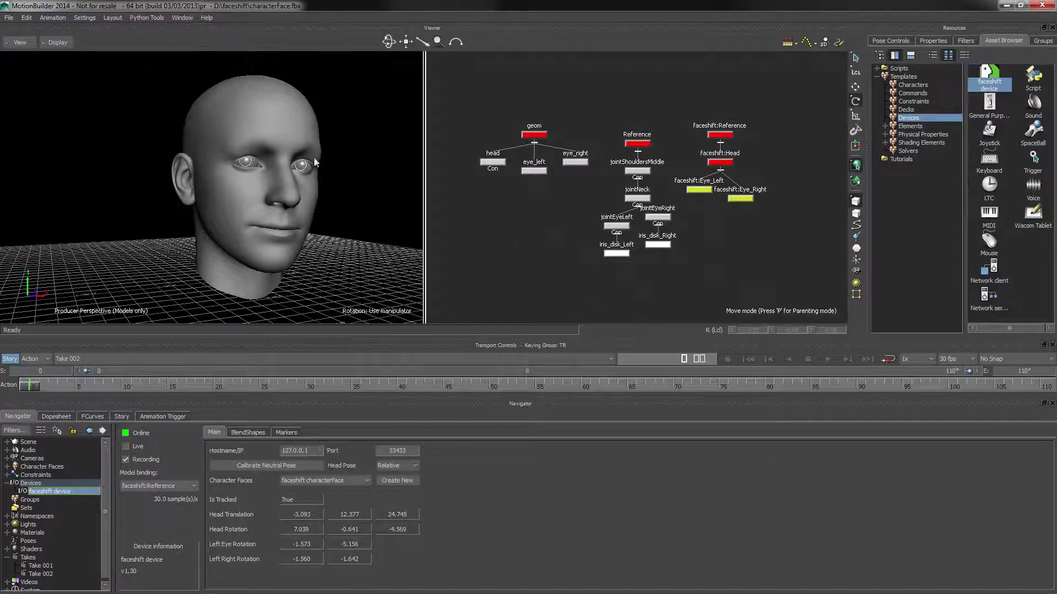
pyautogui.moveTo(292, 151); pyautogui.dragTo(316, 216)
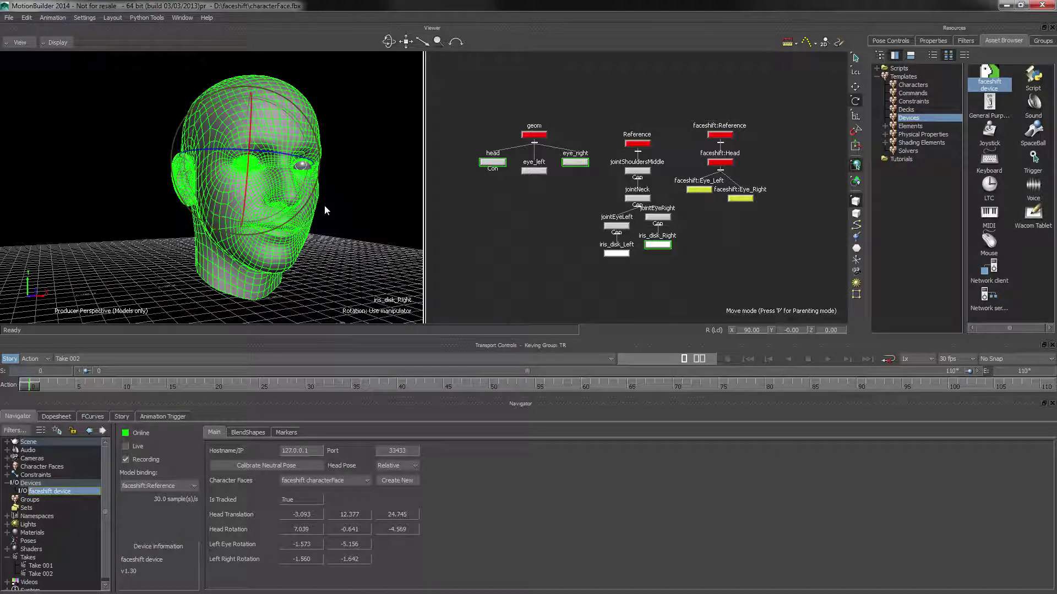
pyautogui.click(360, 216)
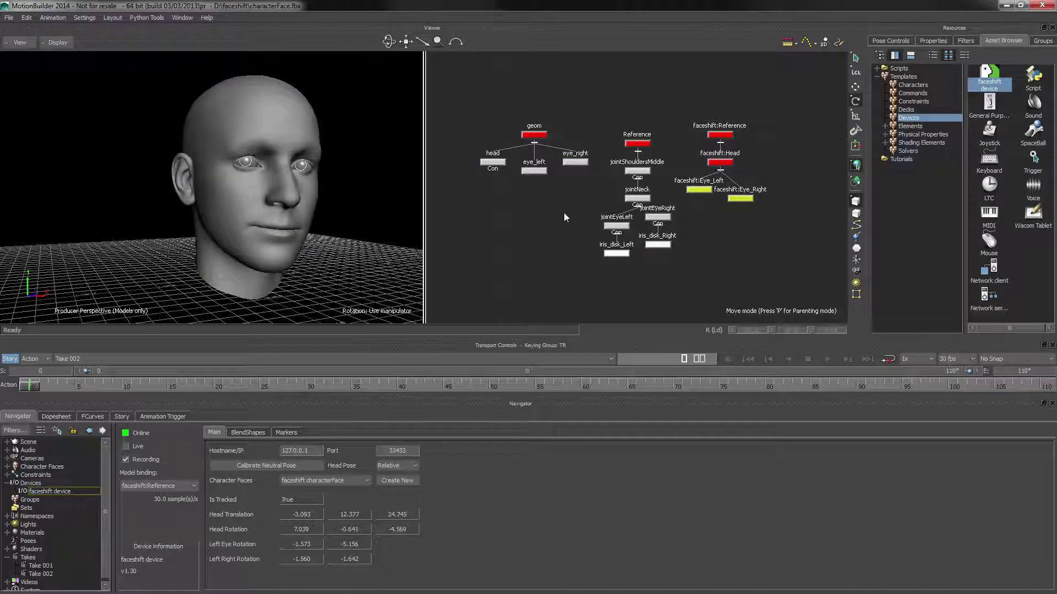
# Step: Plot all properties of the head mesh, jointShouldersMiddle, jointNeck, jointEyeLeft and jointEyeRight onto Take 002
pyautogui.click(647, 173)
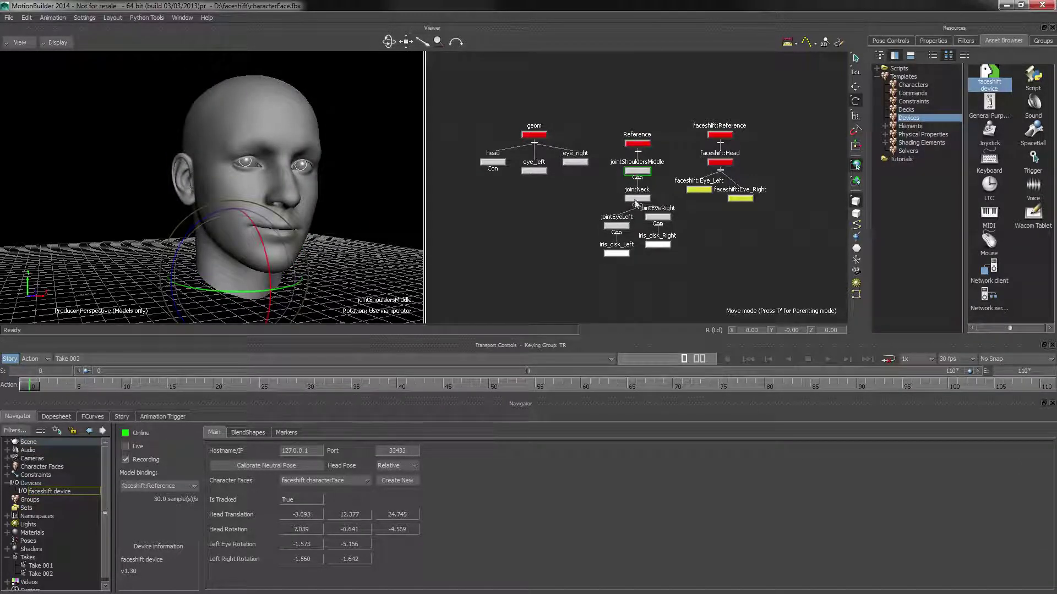
pyautogui.click(491, 162)
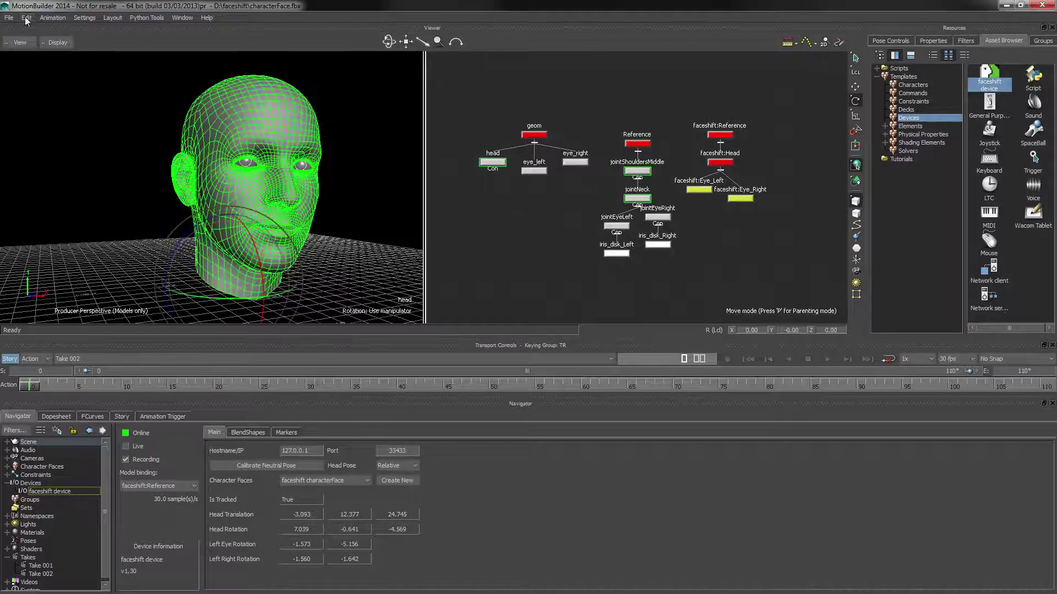
pyautogui.keyDown('ctrl'); pyautogui.click(609, 224); pyautogui.keyUp('ctrl')
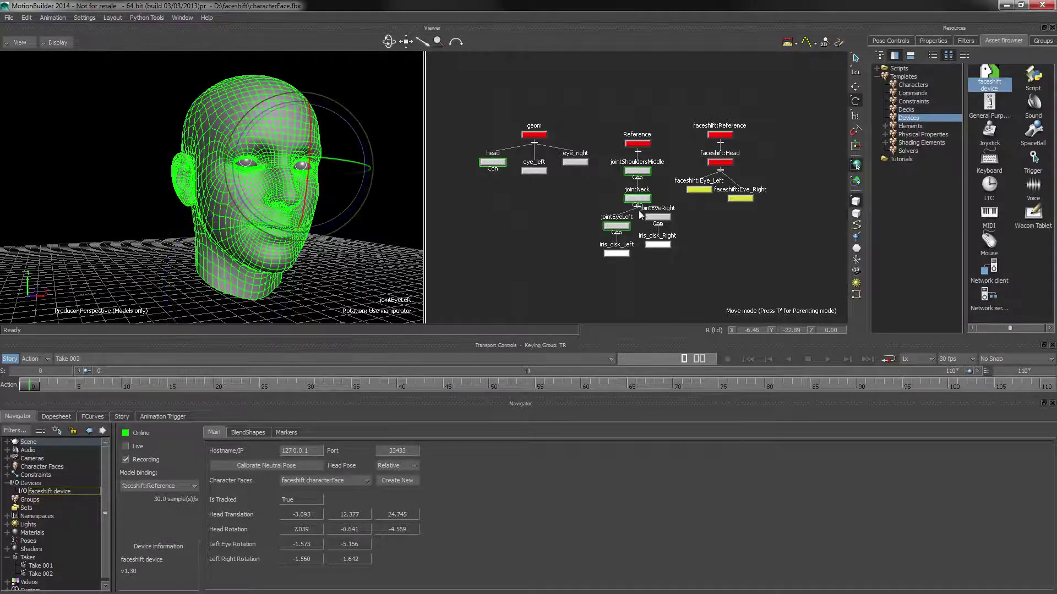
pyautogui.keyDown('ctrl'); pyautogui.click(658, 218); pyautogui.keyUp('ctrl')
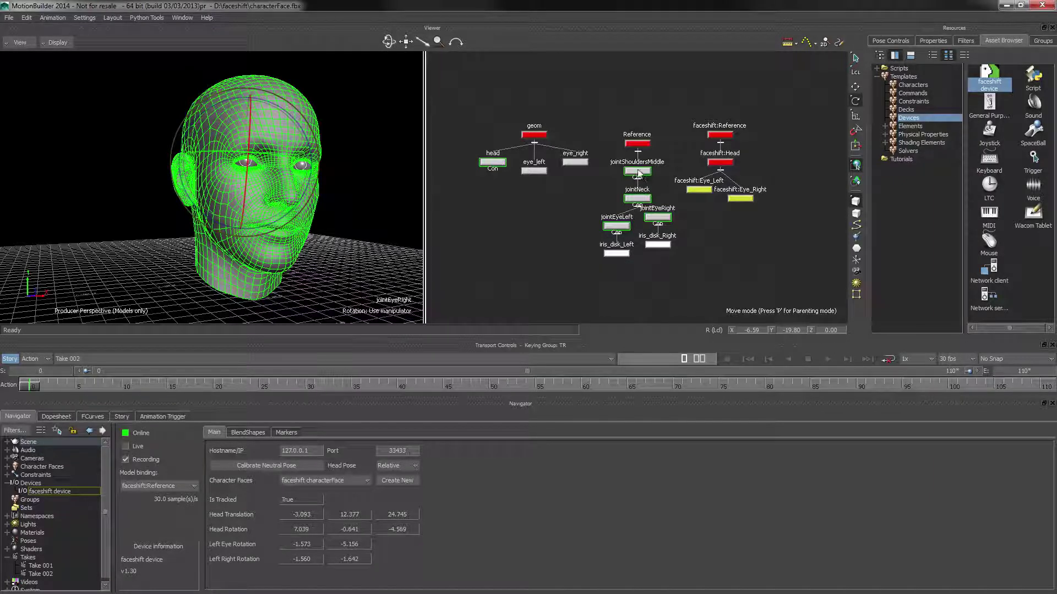
pyautogui.click(51, 18)
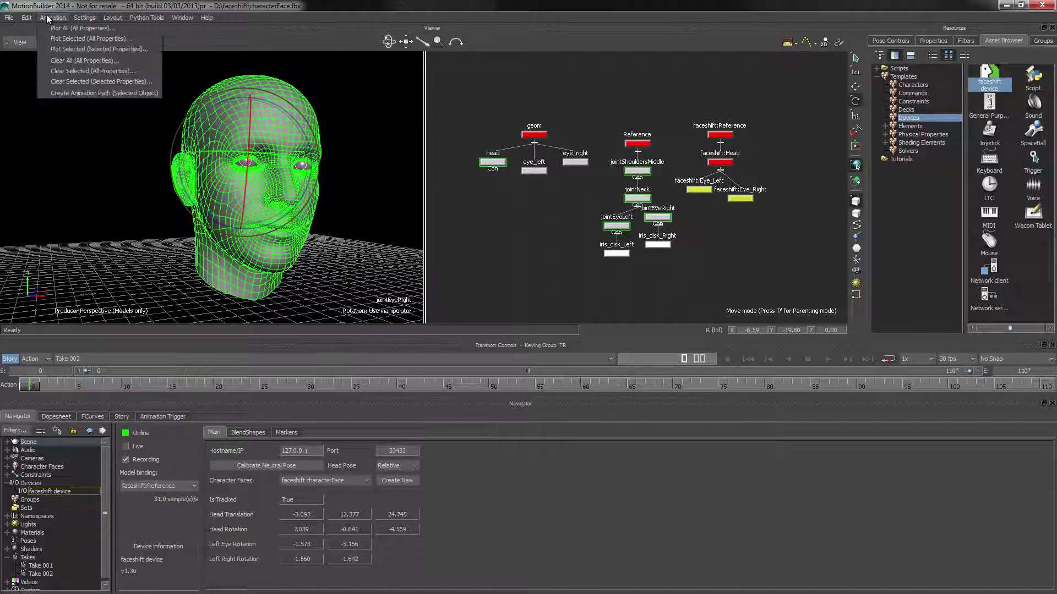
pyautogui.click(101, 39)
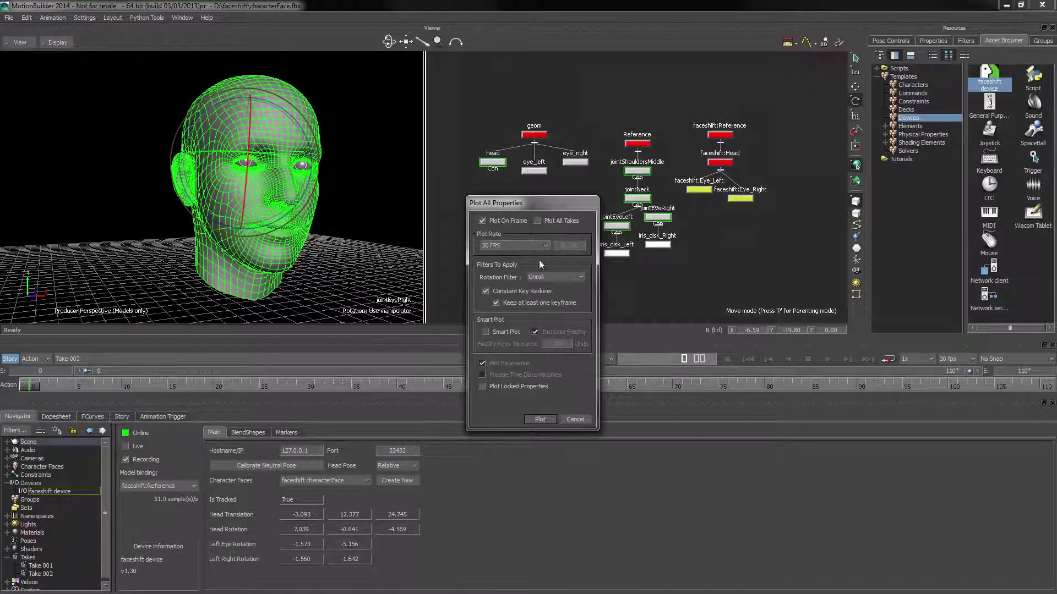
pyautogui.click(538, 418)
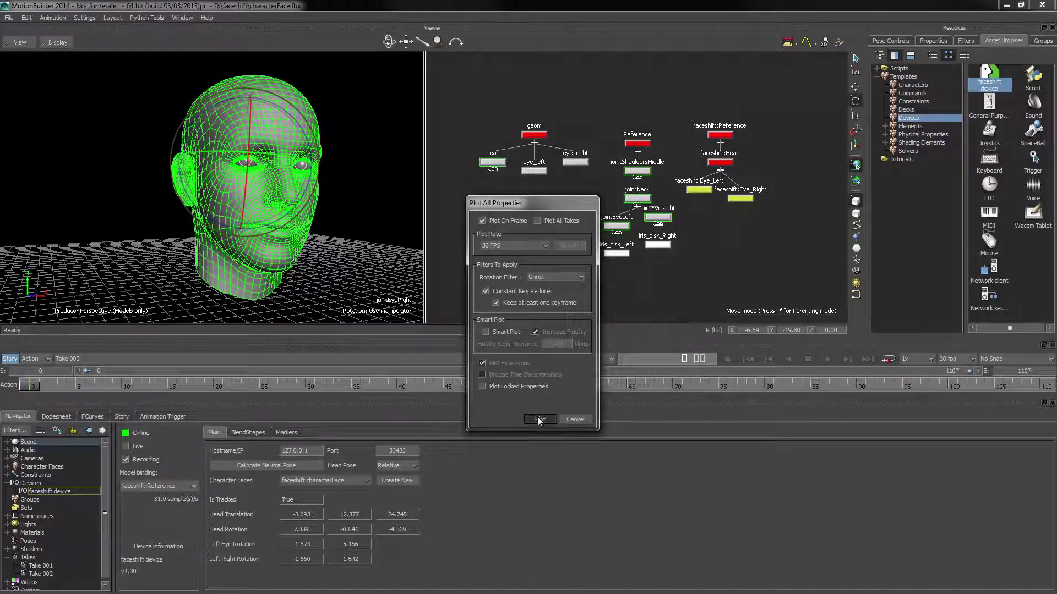
# Step: Examine the head mesh's plotted lip blendshape animation curves, fitted to the FCurves graph
pyautogui.click(96, 414)
pyautogui.click(305, 103)
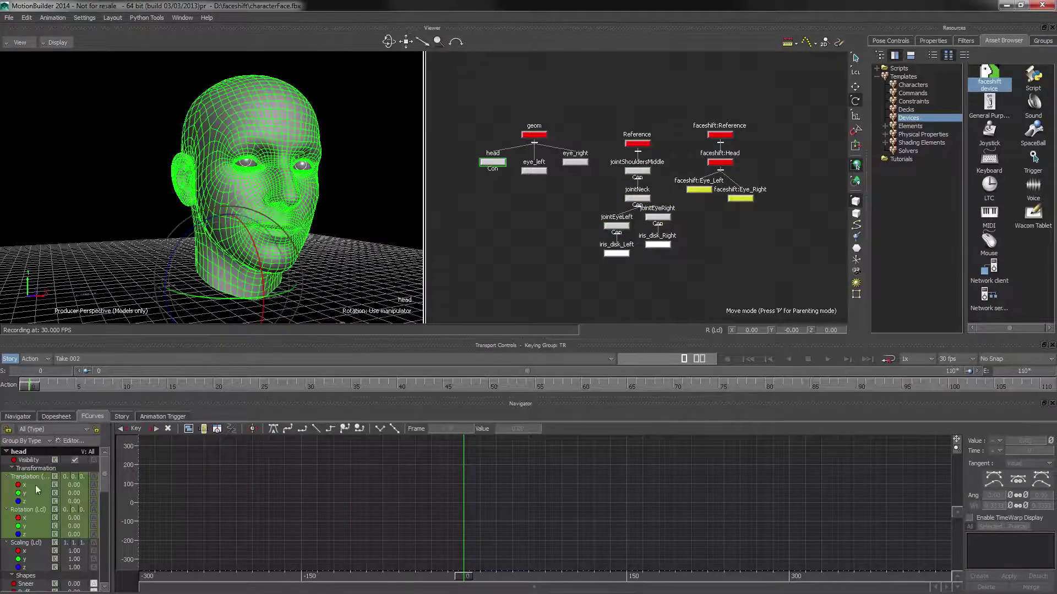
pyautogui.moveTo(104, 471); pyautogui.dragTo(104, 514)
pyautogui.click(30, 489)
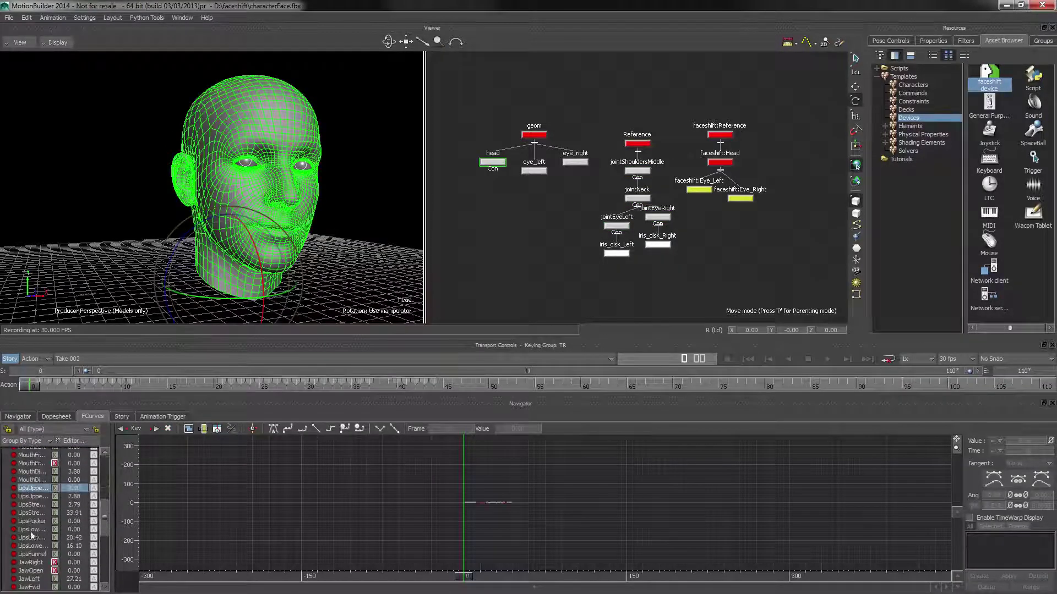
pyautogui.keyDown('shift'); pyautogui.click(31, 537); pyautogui.keyUp('shift')
pyautogui.press('a')
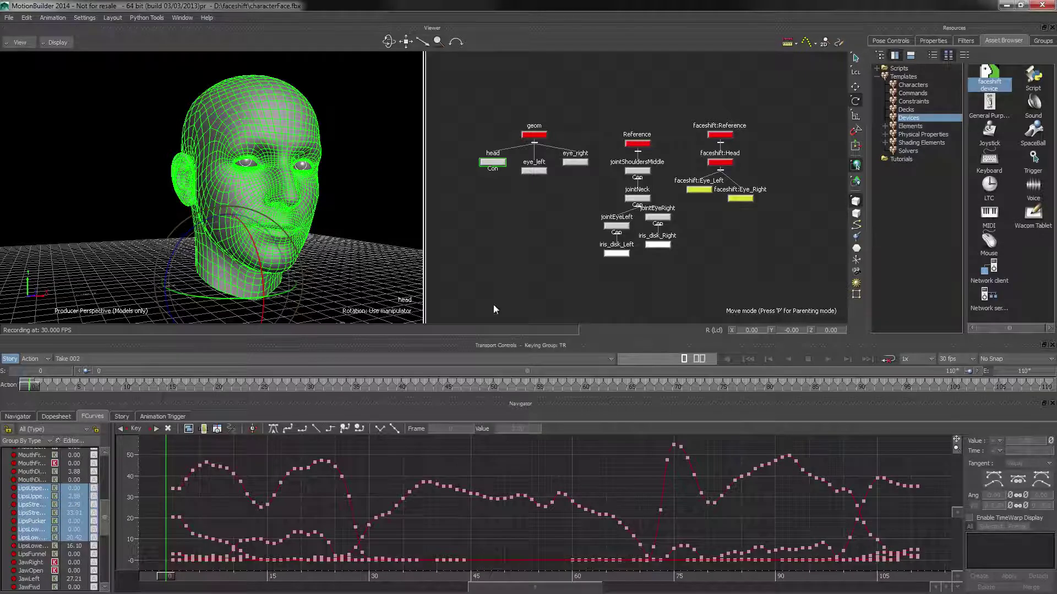
# Step: Display jointShouldersMiddle's plotted translation and rotation curves fitted to the FCurves graph, narrowing the display to translation only
pyautogui.click(637, 171)
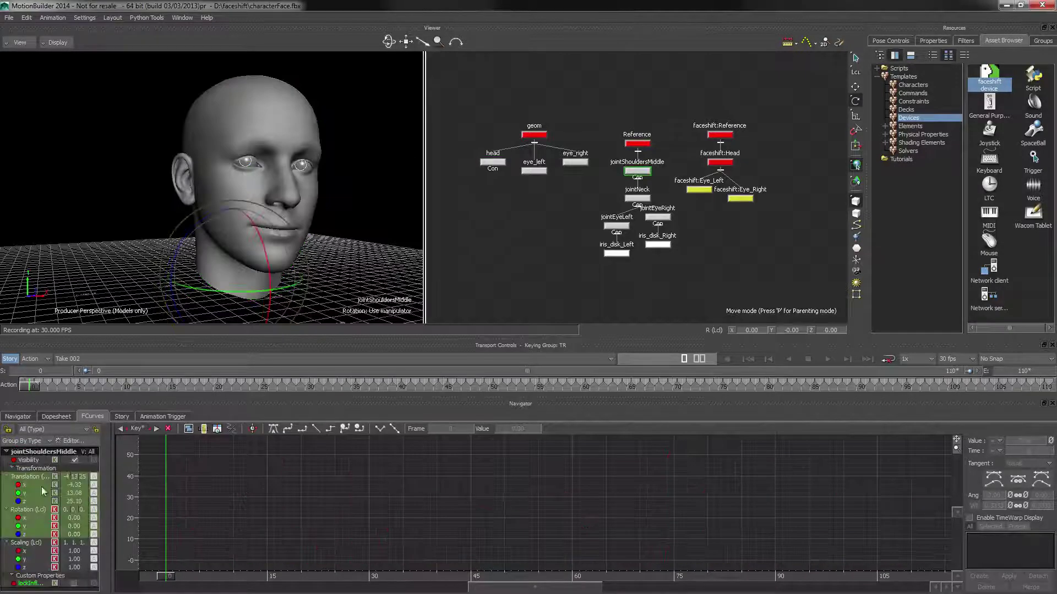
pyautogui.moveTo(27, 476); pyautogui.dragTo(35, 512)
pyautogui.press('a')
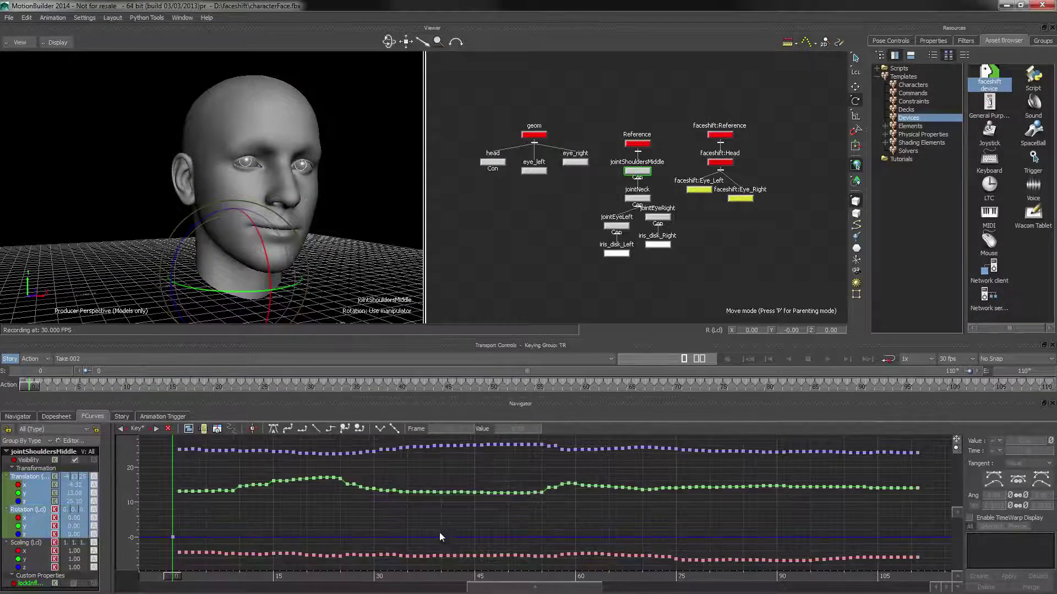
pyautogui.click(26, 478)
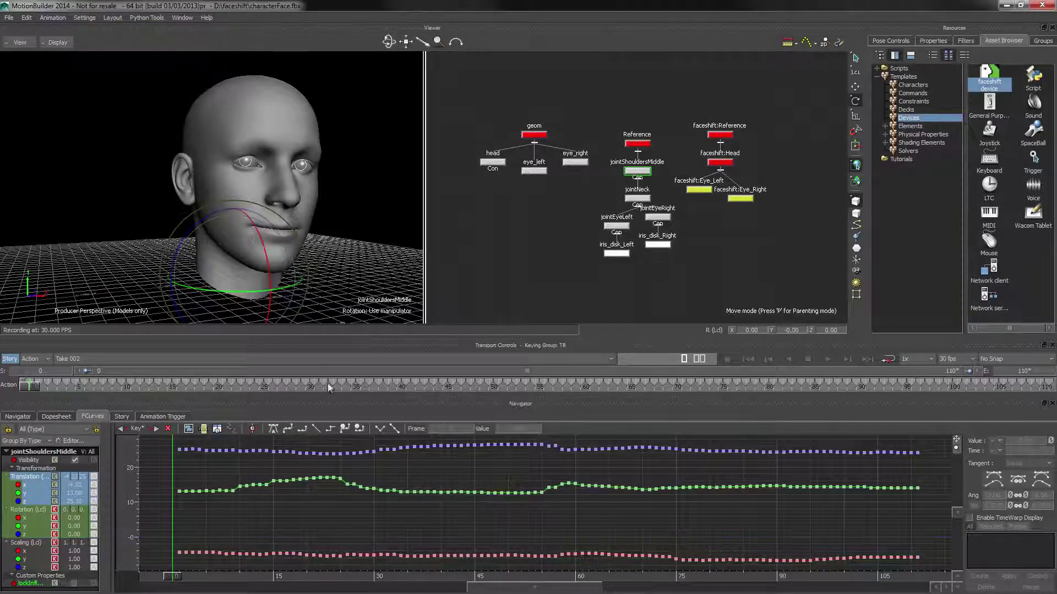
# Step: Display jointNeck's plotted local rotation curves, fitted to the FCurves graph
pyautogui.click(652, 193)
pyautogui.click(635, 198)
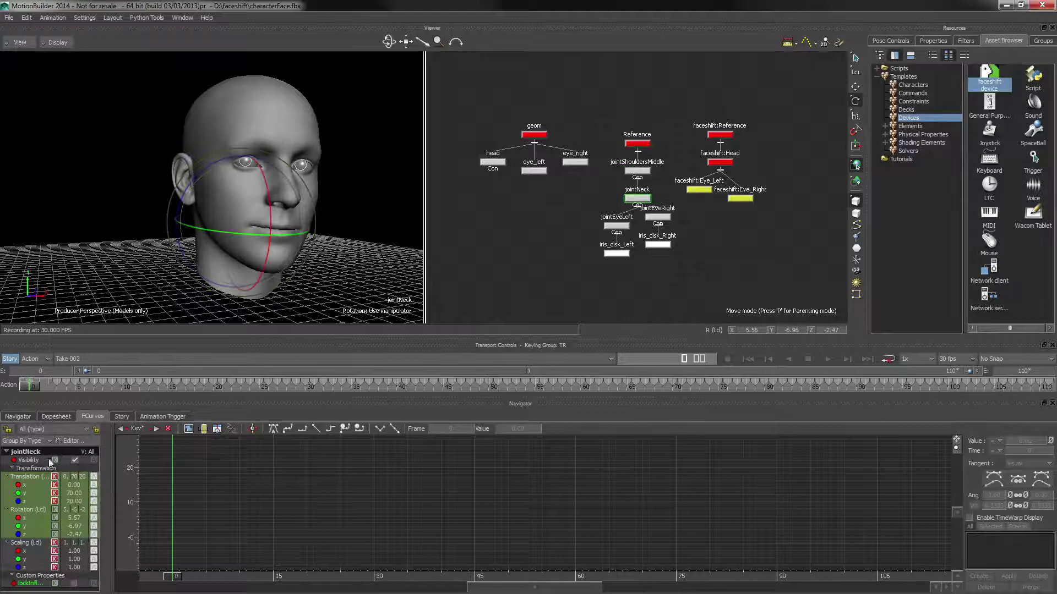
pyautogui.click(29, 509)
pyautogui.press('a')
# Step: Examine the local rotation curves of jointEyeLeft and jointEyeRight together, clear the selection and return to the scene's Navigator listing
pyautogui.click(618, 223)
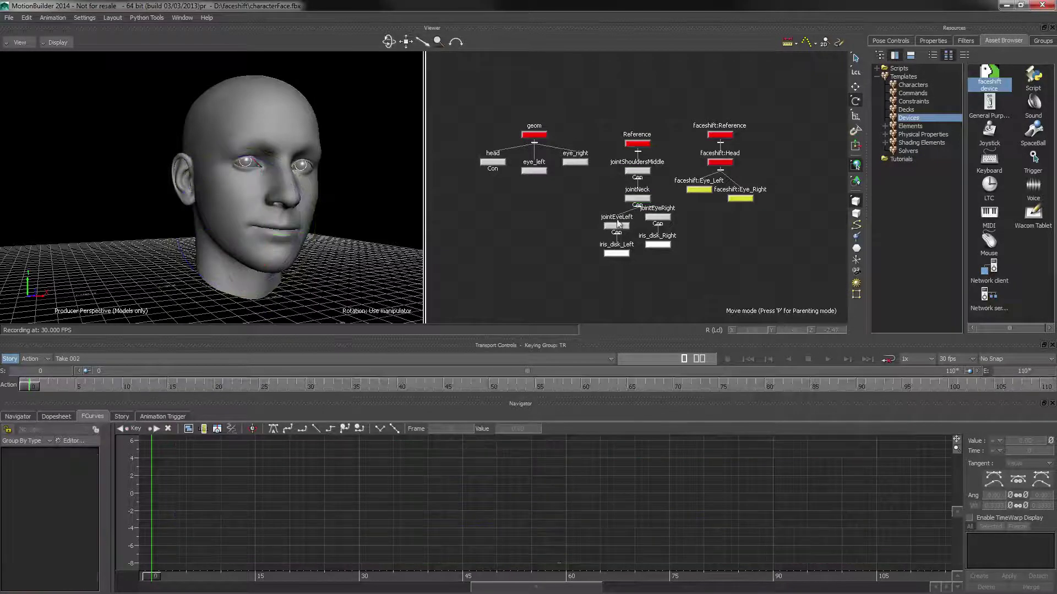
pyautogui.moveTo(617, 221); pyautogui.dragTo(657, 227)
pyautogui.click(28, 510)
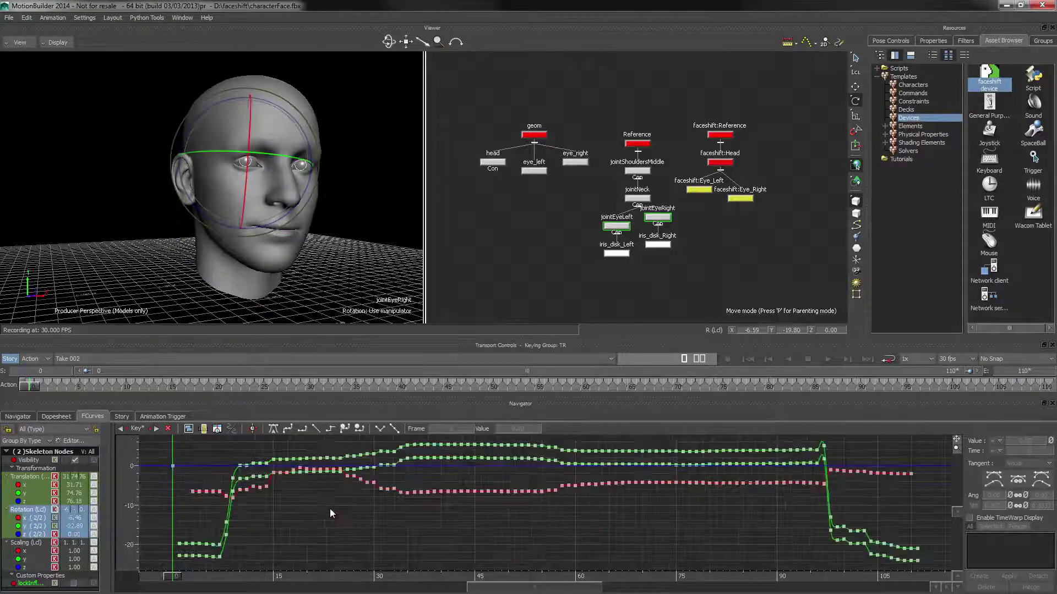
pyautogui.click(378, 308)
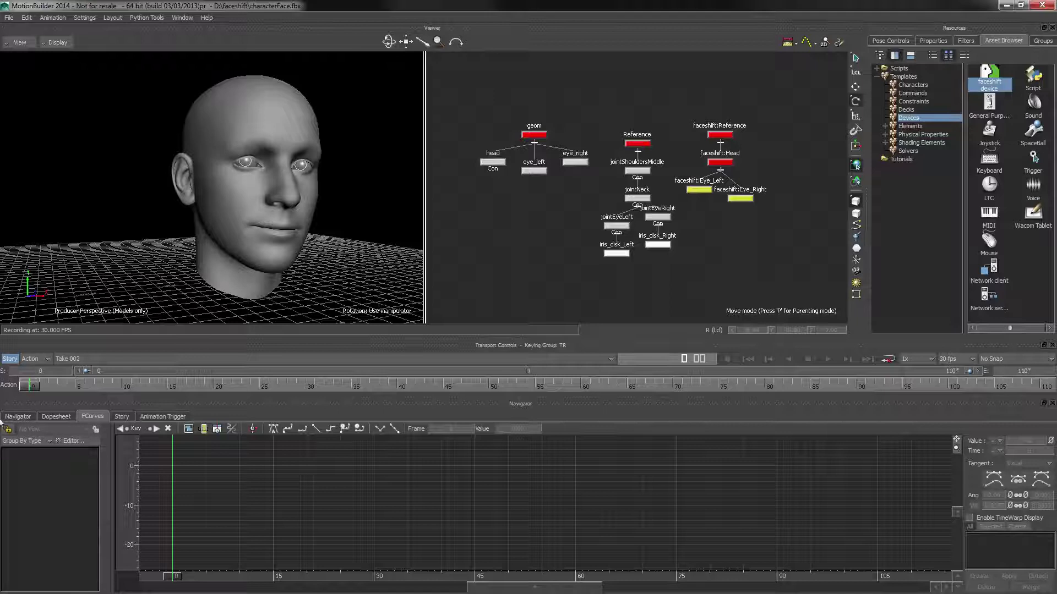
pyautogui.click(18, 416)
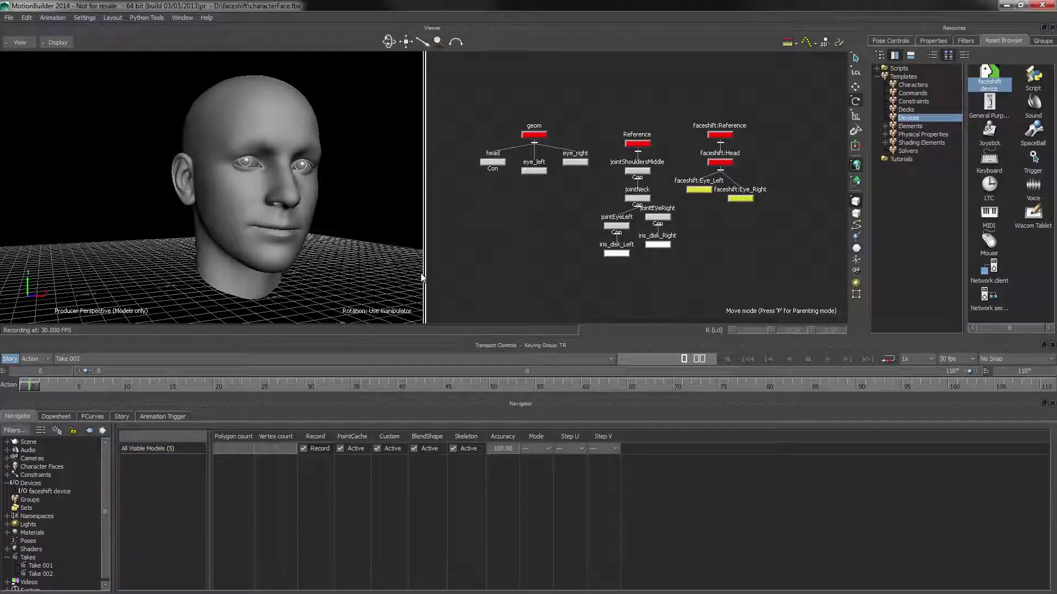